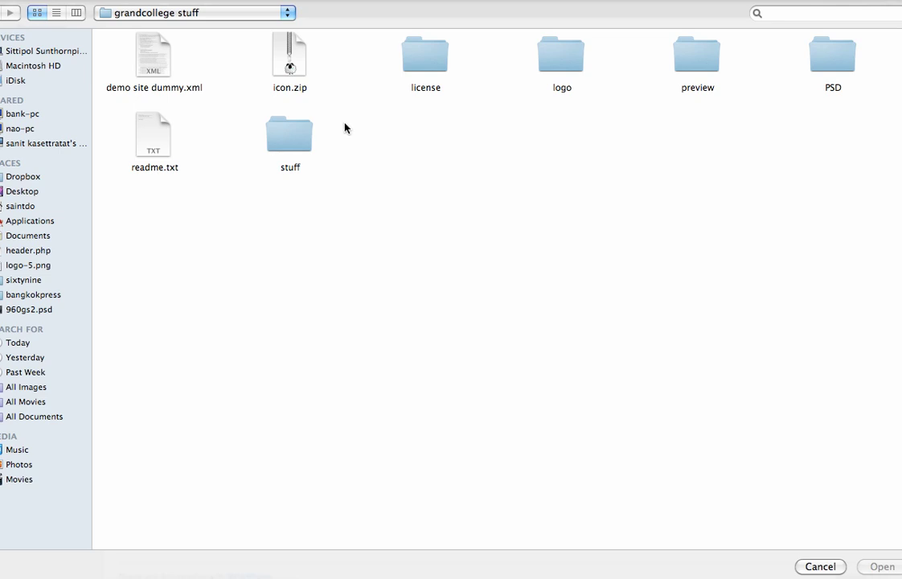
# Upload the file demo site dummy.xml to the WordPress importer and run the import of its content
pyautogui.doubleClick(155, 62)
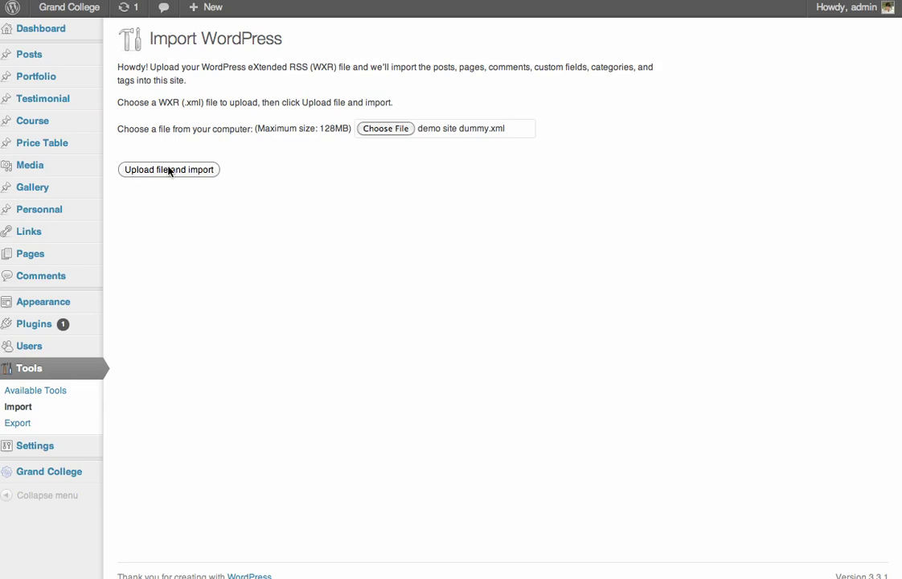
pyautogui.click(170, 169)
pyautogui.click(309, 178)
pyautogui.click(308, 188)
pyautogui.click(123, 279)
pyautogui.click(145, 316)
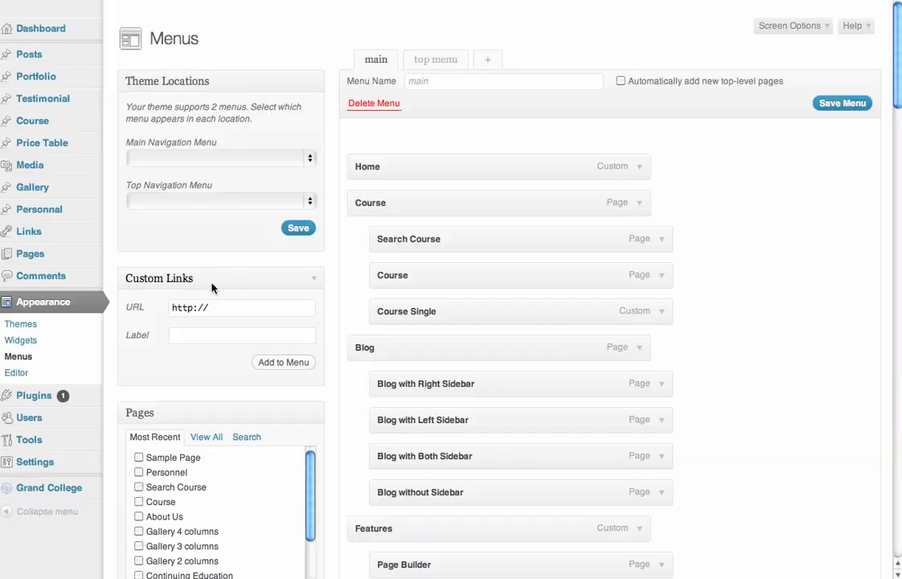
# Assign the menu main to the Main Navigation Menu and top menu to the Top Navigation Menu, and save the theme locations
pyautogui.click(232, 151)
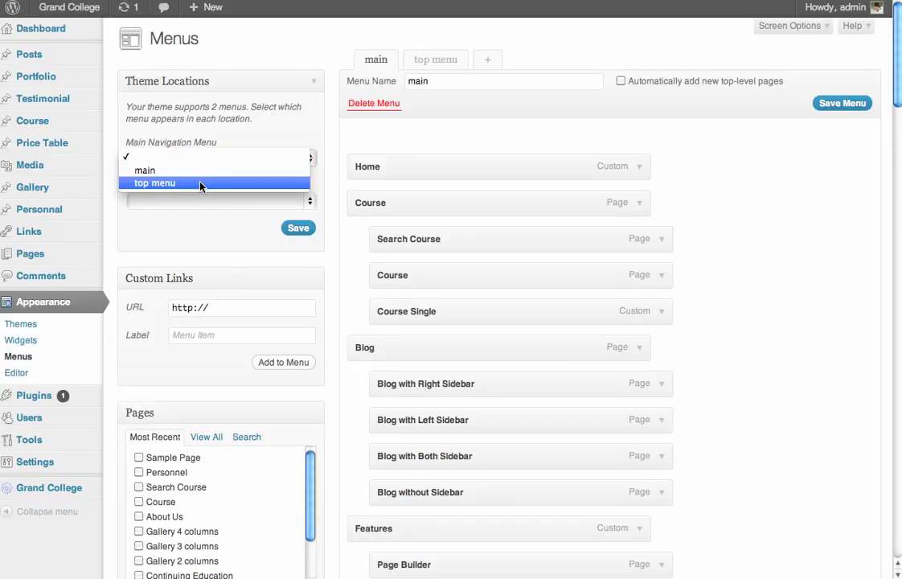
pyautogui.click(196, 171)
pyautogui.click(197, 201)
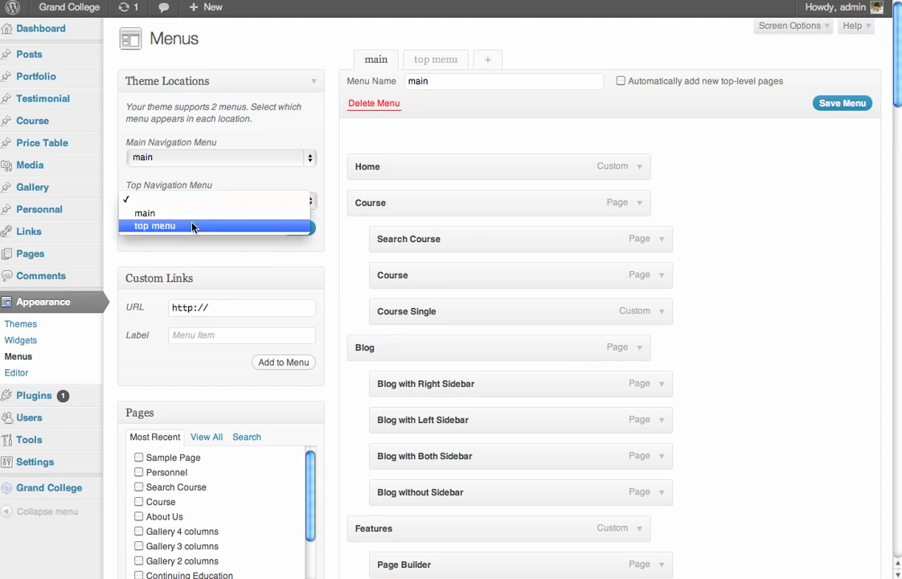
pyautogui.click(194, 228)
pyautogui.click(298, 228)
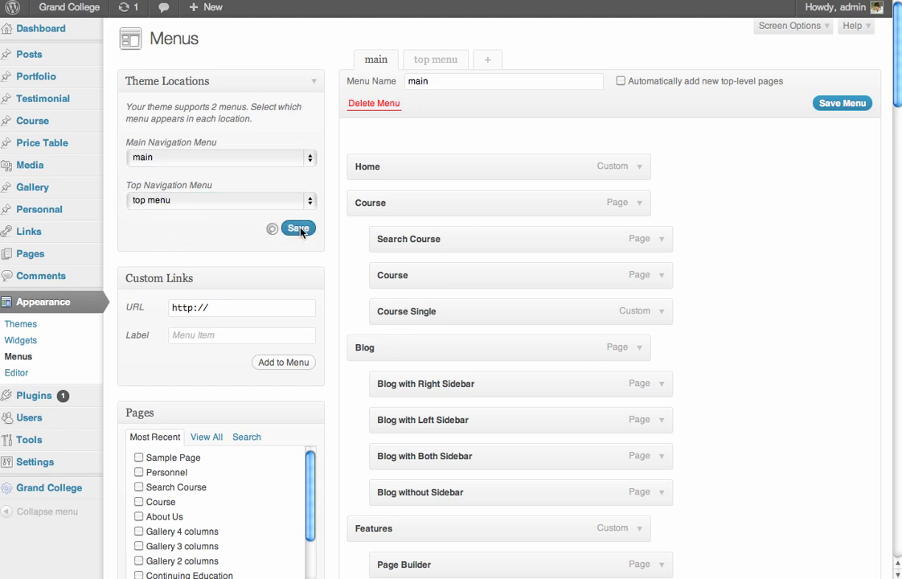
# Save the default options in the Grand College theme's goodlayers admin panel
pyautogui.click(34, 492)
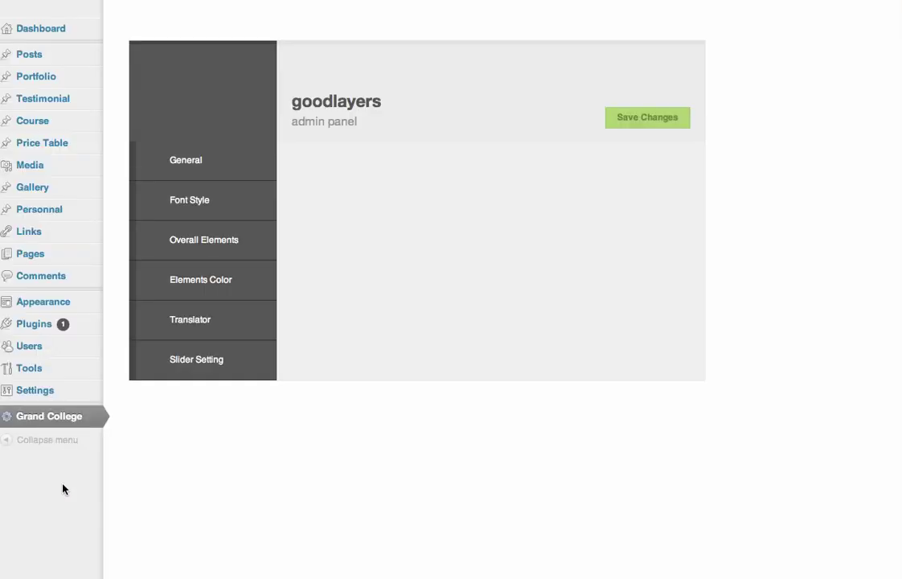
pyautogui.click(647, 123)
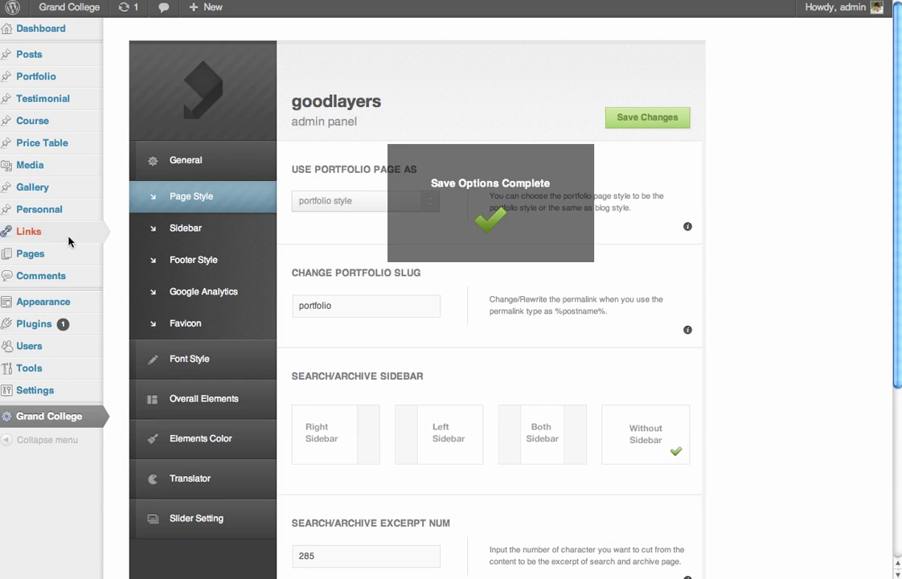
# In the reading settings, make the front page display the static page main and save the changes
pyautogui.moveTo(59, 398)
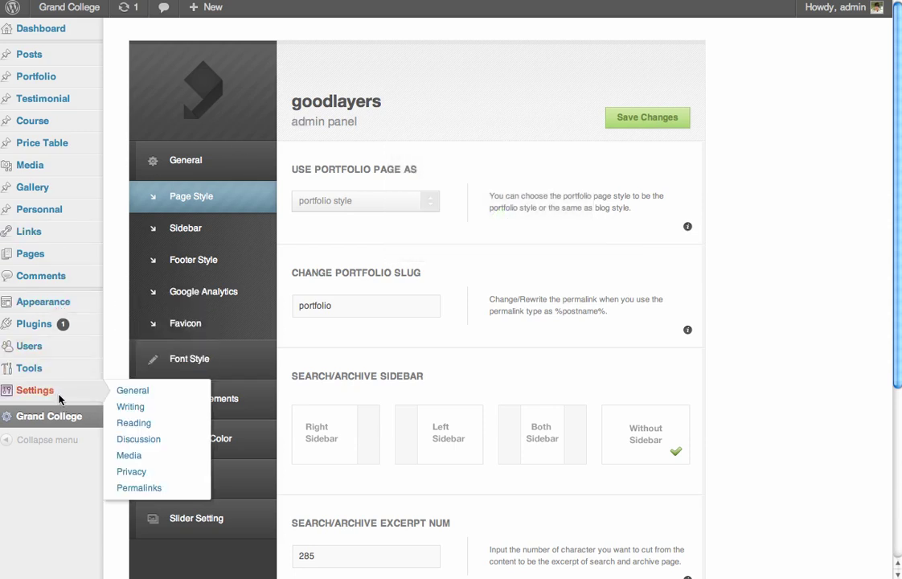
pyautogui.click(133, 423)
pyautogui.click(292, 96)
pyautogui.click(420, 125)
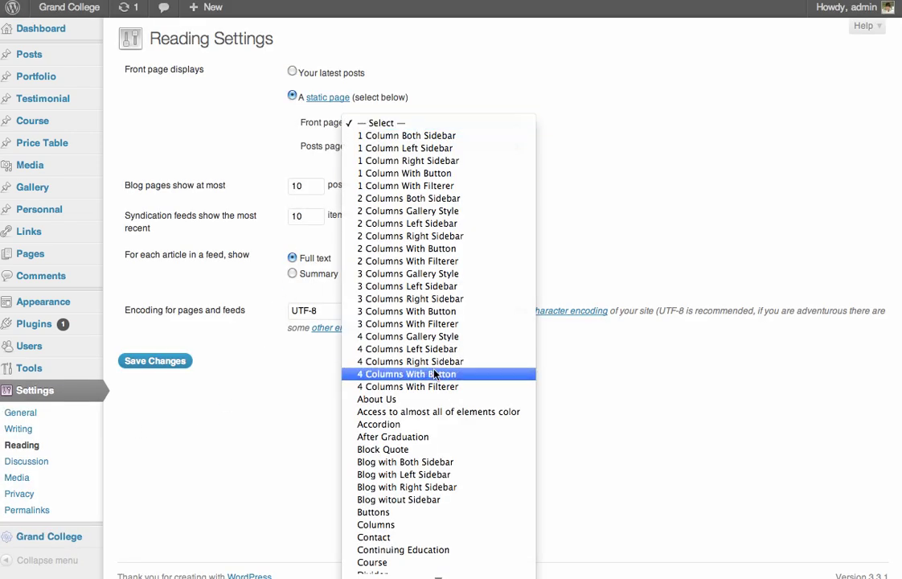
pyautogui.scroll(-9, 435, 372)
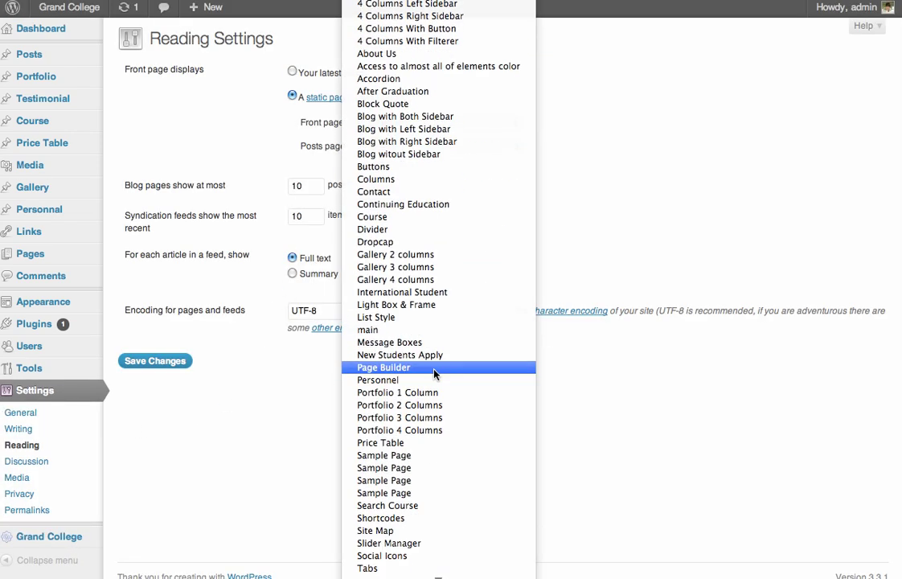
pyautogui.click(389, 331)
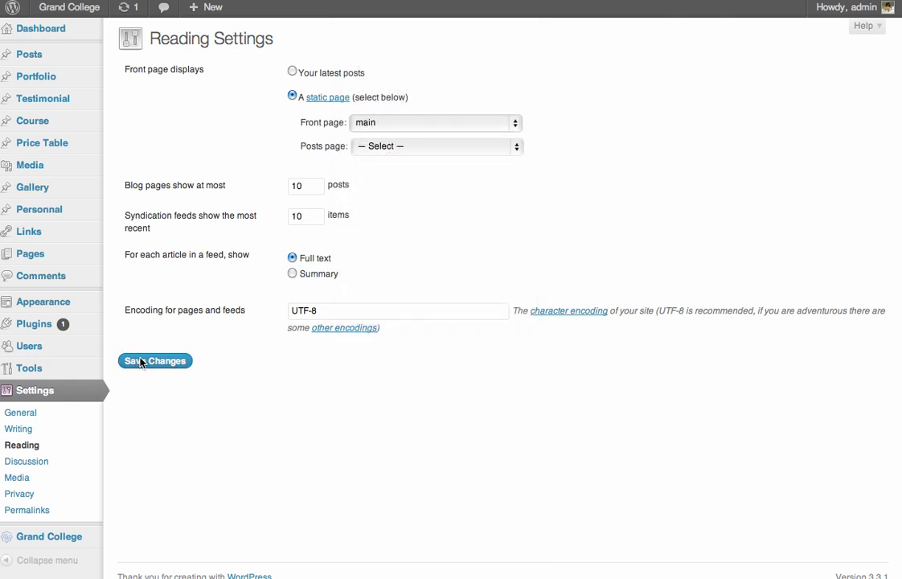
# Open the Grand College site in another browser tab and examine the home page from header to footer
pyautogui.rightClick(84, 11)
pyautogui.click(85, 16)
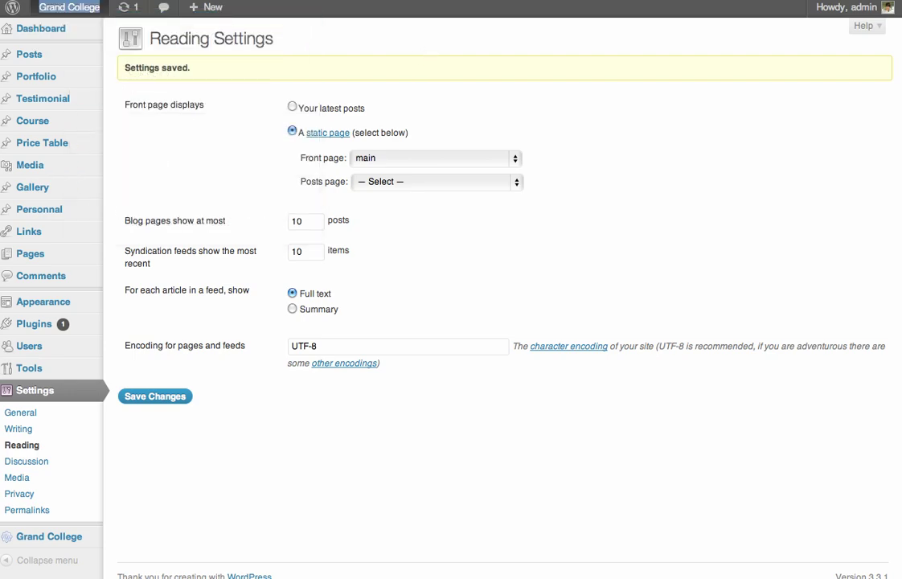
pyautogui.hotkey('ctrl', 'Tab')
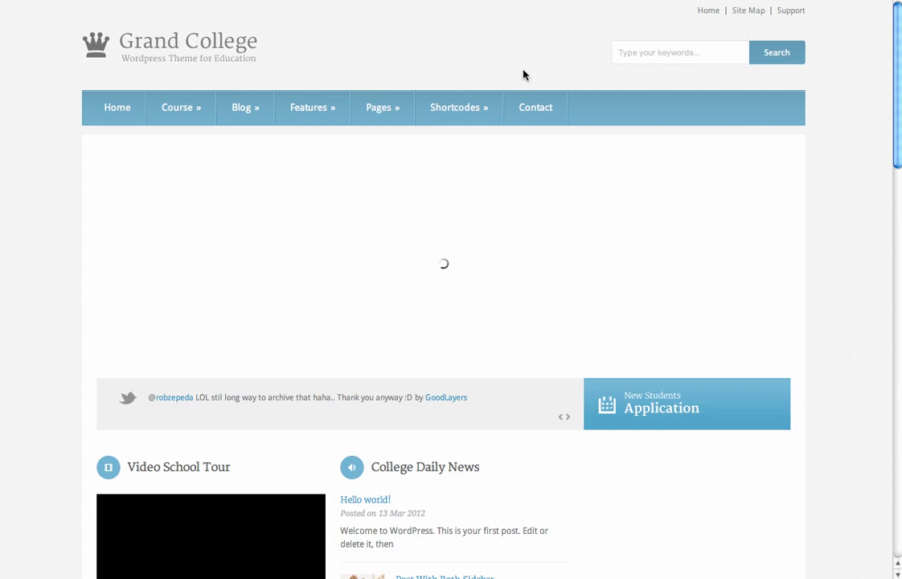
pyautogui.scroll(-6, 523, 75)
pyautogui.scroll(-11, 523, 75)
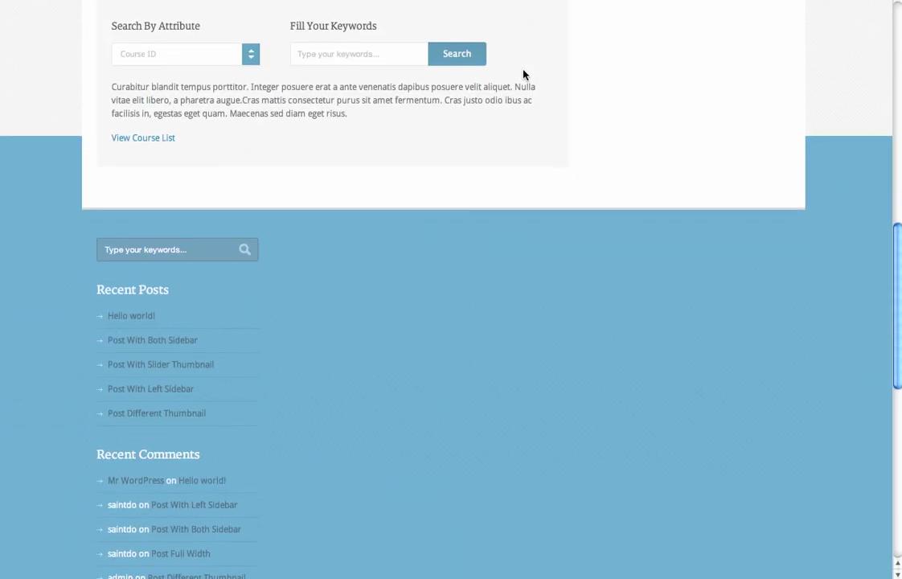
pyautogui.scroll(7, 524, 75)
pyautogui.scroll(10, 523, 74)
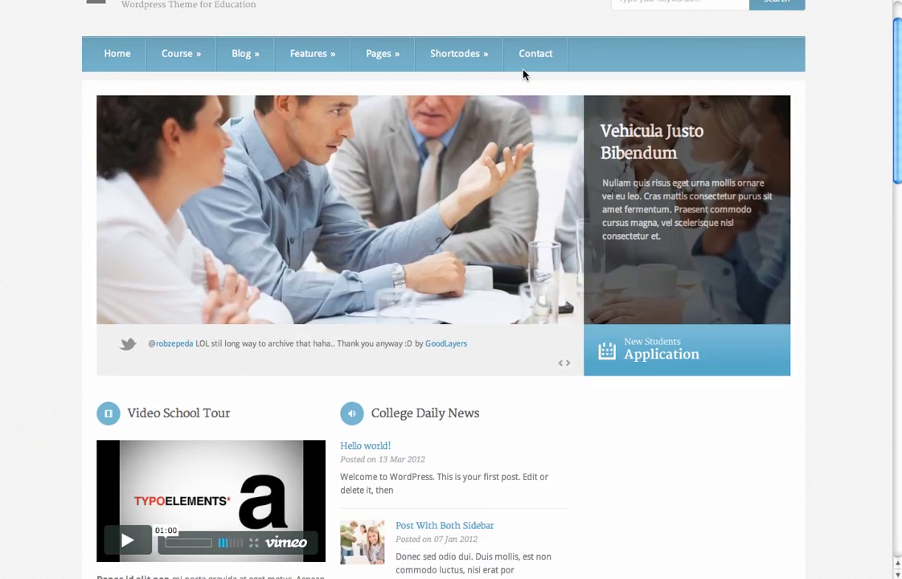
pyautogui.scroll(-6, 681, 179)
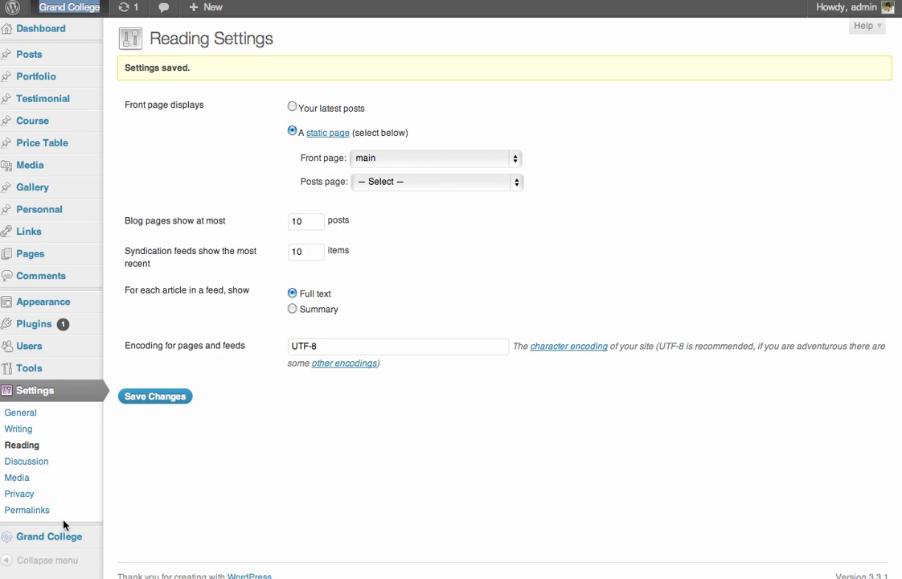
# Create a sidebar named main-sidebar in the Grand College theme options and save the changes
pyautogui.click(36, 537)
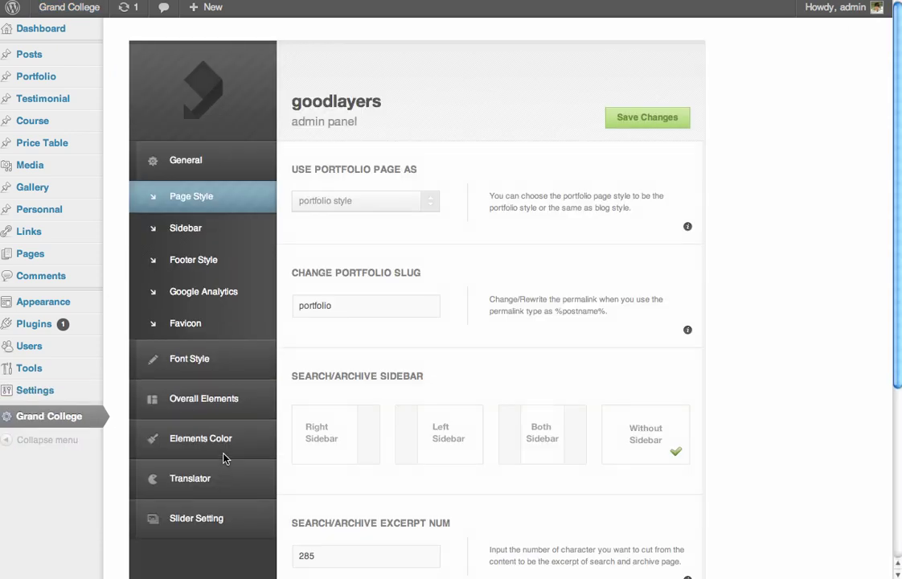
pyautogui.click(191, 232)
pyautogui.click(351, 208)
pyautogui.write('main-sidebar')
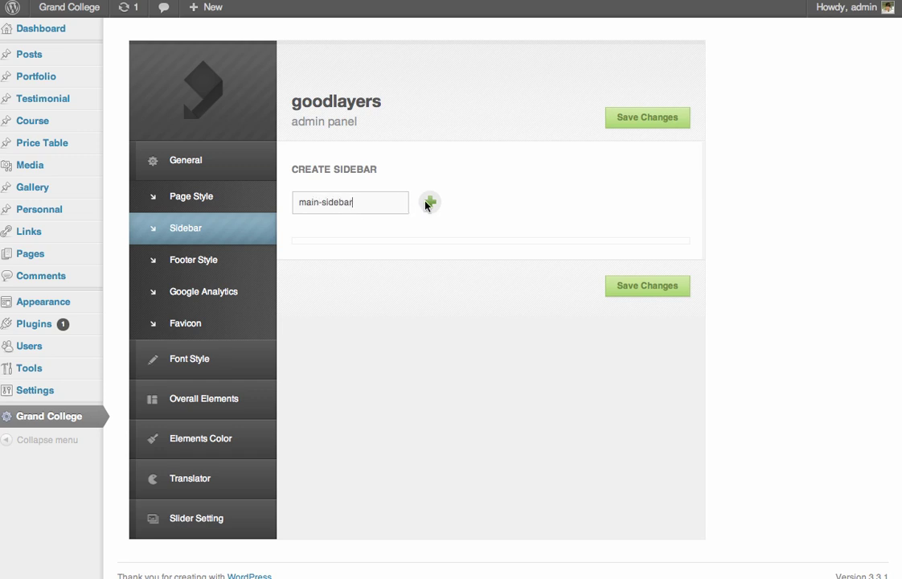
pyautogui.click(428, 203)
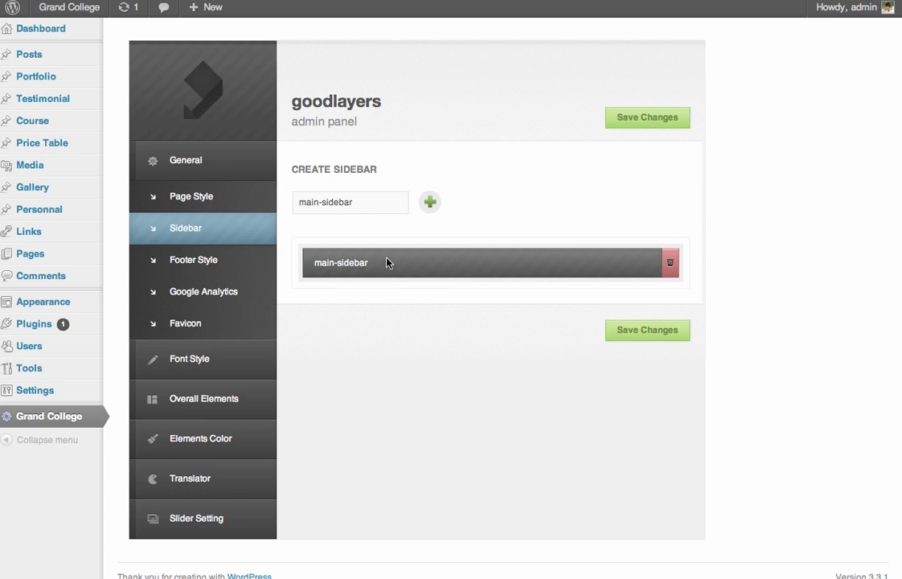
pyautogui.click(657, 117)
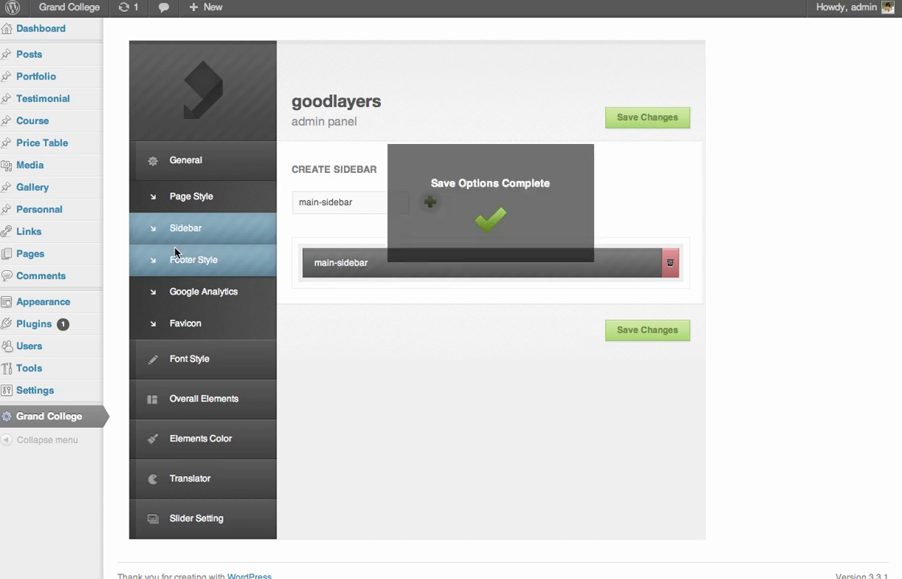
# On the Widgets page, collapse the Footer 1 area and expand the main-sidebar area
pyautogui.moveTo(54, 302)
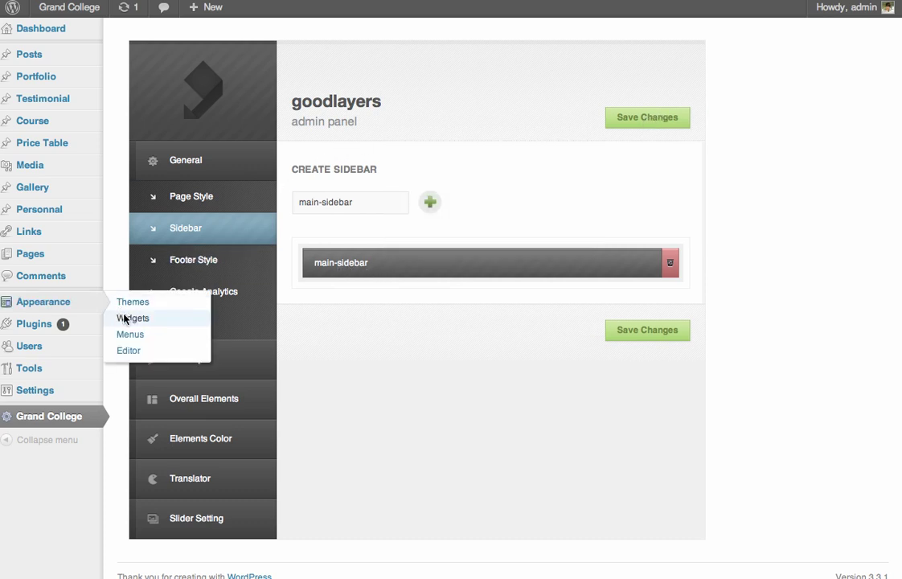
pyautogui.click(123, 319)
pyautogui.scroll(-3, 543, 195)
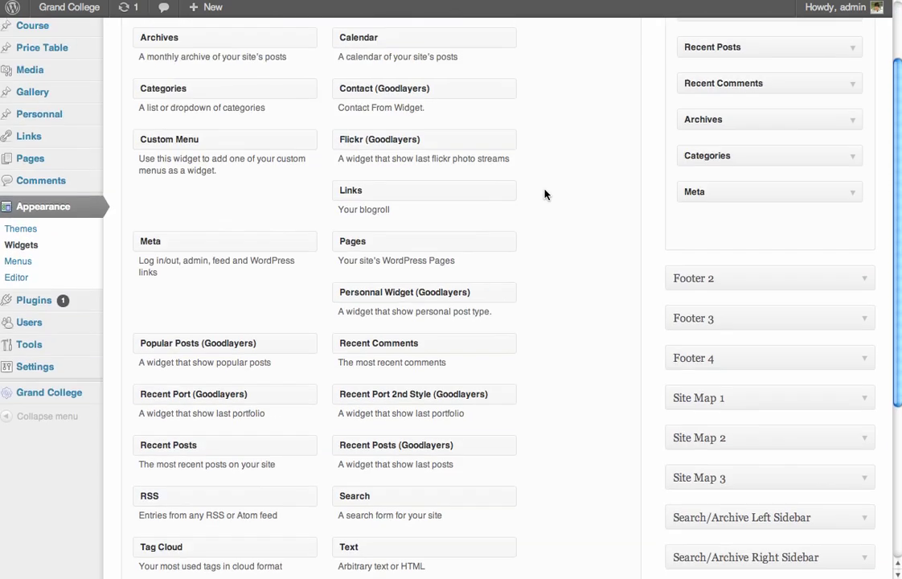
pyautogui.scroll(3, 643, 185)
pyautogui.click(863, 74)
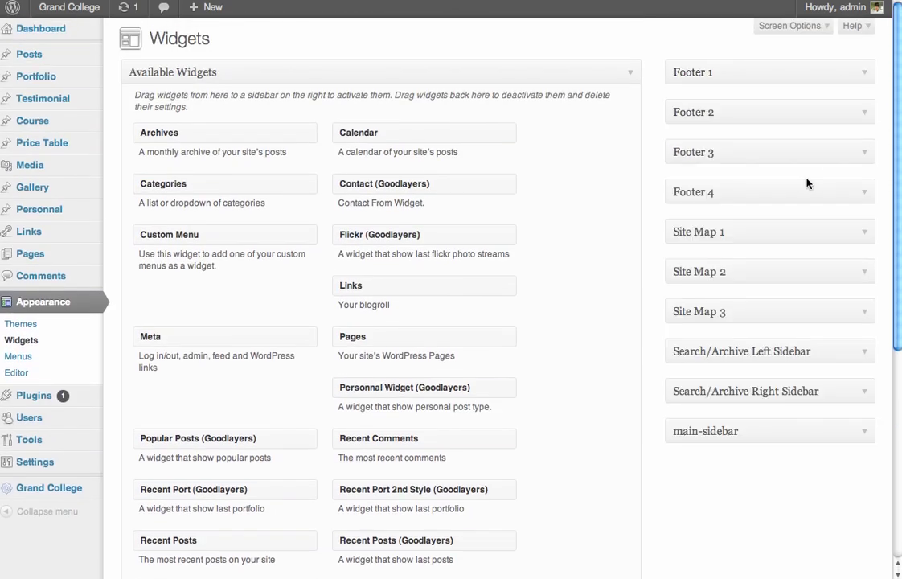
pyautogui.scroll(-3, 808, 179)
pyautogui.click(859, 296)
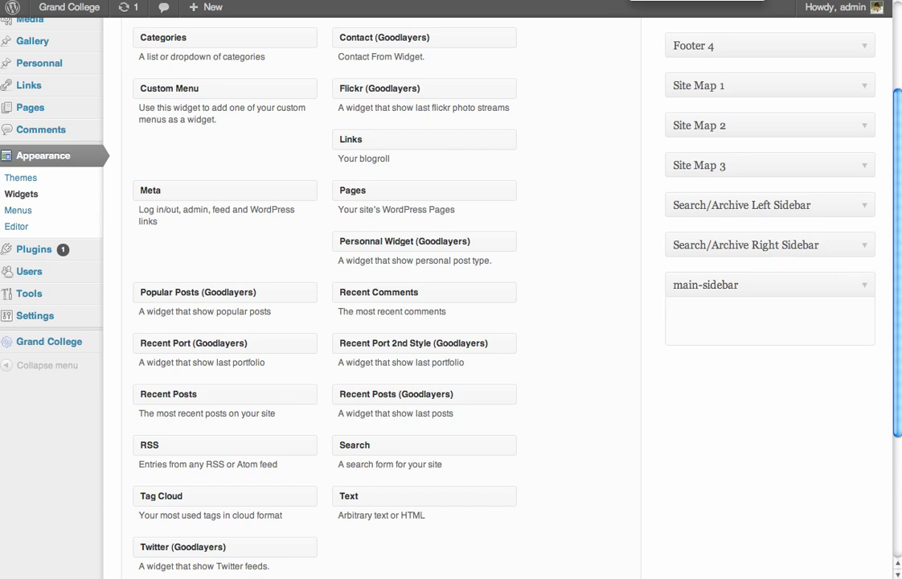
# Add the Personnal Widget (Goodlayers) to the main-sidebar area
pyautogui.scroll(-2, 704, 250)
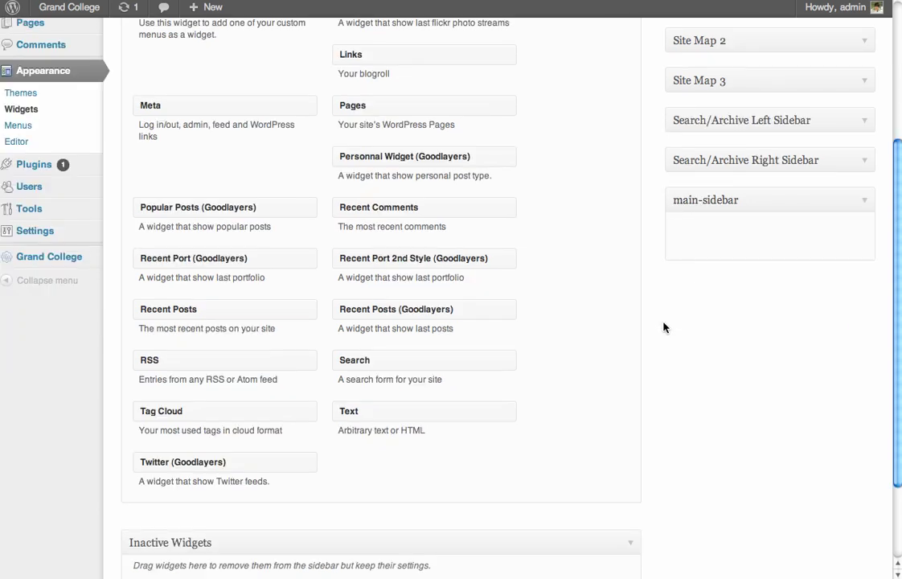
pyautogui.scroll(5, 664, 327)
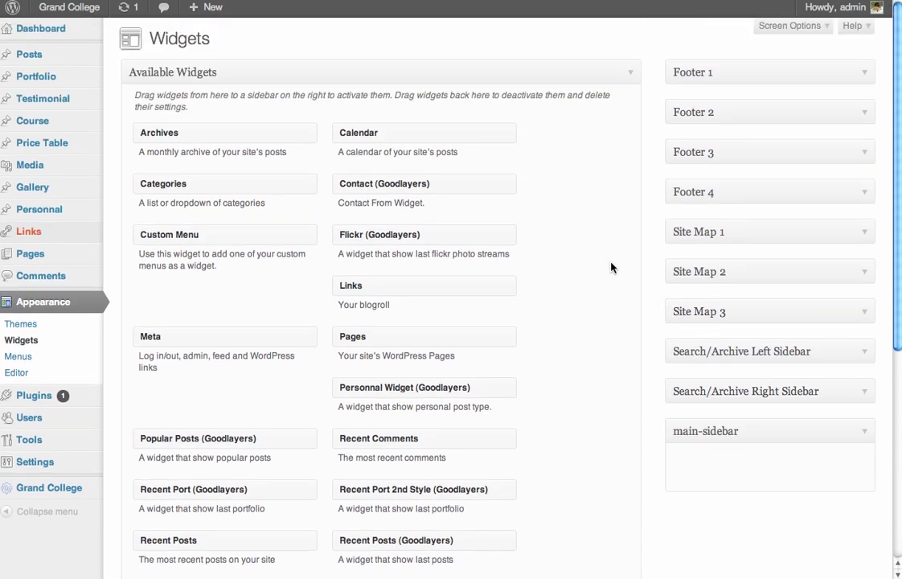
pyautogui.scroll(-1, 611, 267)
pyautogui.moveTo(405, 338); pyautogui.dragTo(791, 406)
# Title the Personnal Widget Featured Professor, choose the second listed person as its Personnal Title, then save and collapse it
pyautogui.scroll(-2, 772, 417)
pyautogui.click(771, 415)
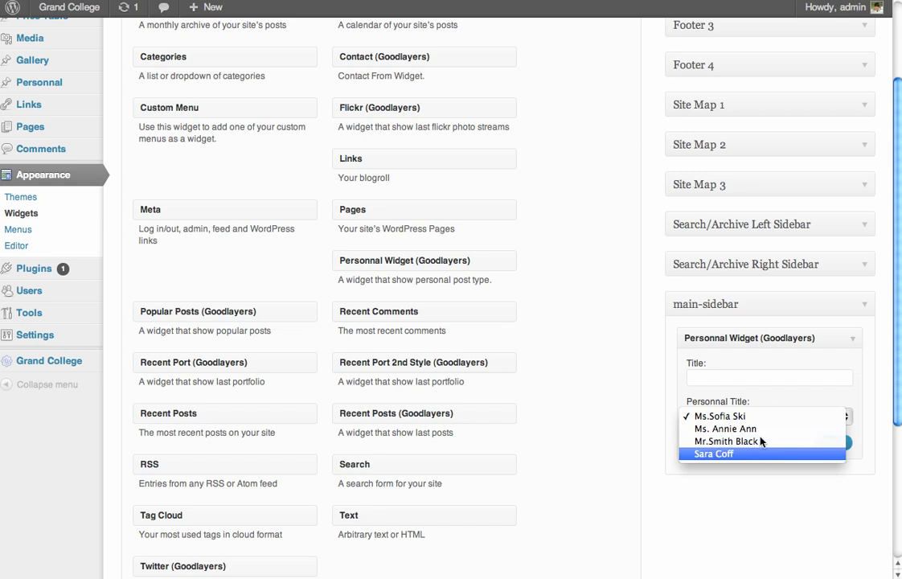
pyautogui.click(756, 429)
pyautogui.click(753, 381)
pyautogui.write('Feat')
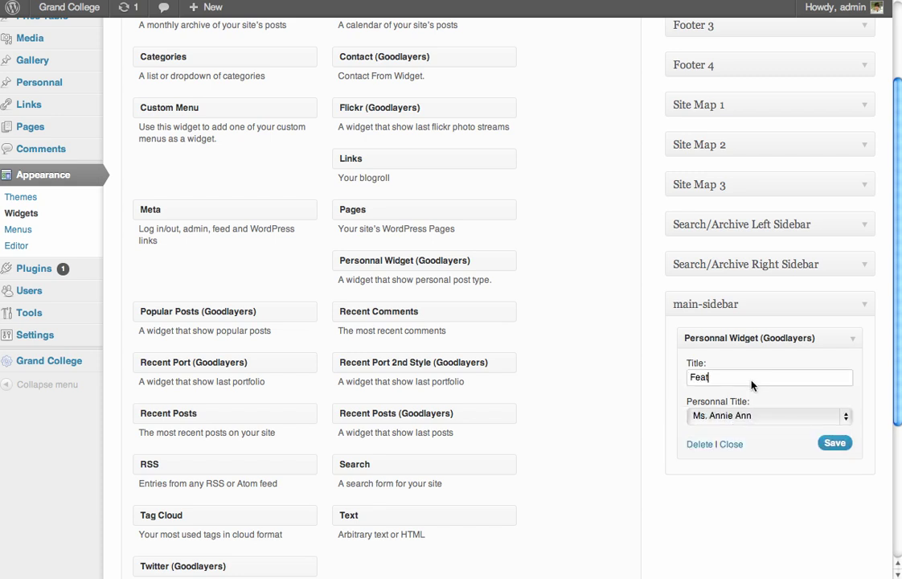
pyautogui.write('ured Professor')
pyautogui.click(835, 443)
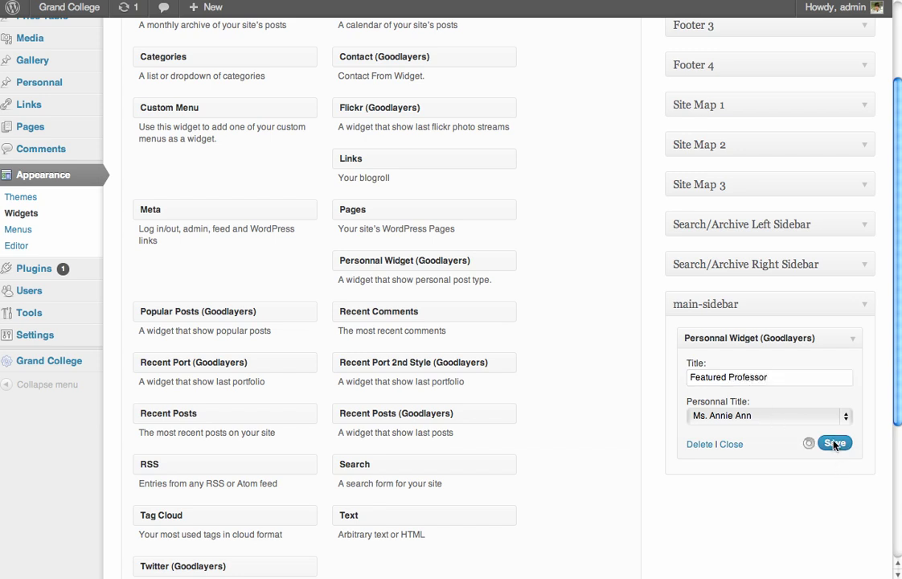
pyautogui.click(853, 339)
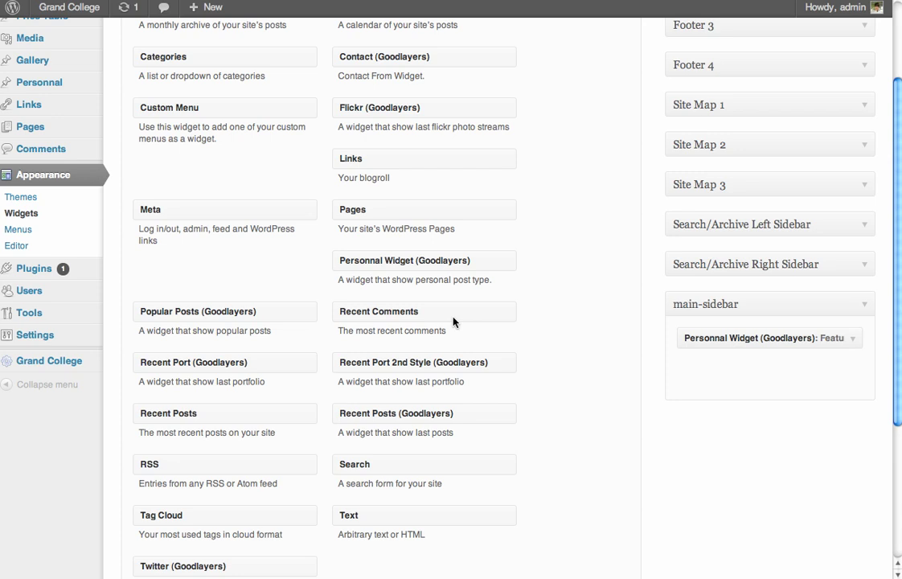
# Add a Text widget below the Personnal Widget in main-sidebar and title it Become Our Supporter
pyautogui.scroll(-3, 451, 366)
pyautogui.moveTo(408, 411); pyautogui.dragTo(702, 308)
pyautogui.click(702, 308)
pyautogui.write('Become Our Supporter')
pyautogui.click(707, 354)
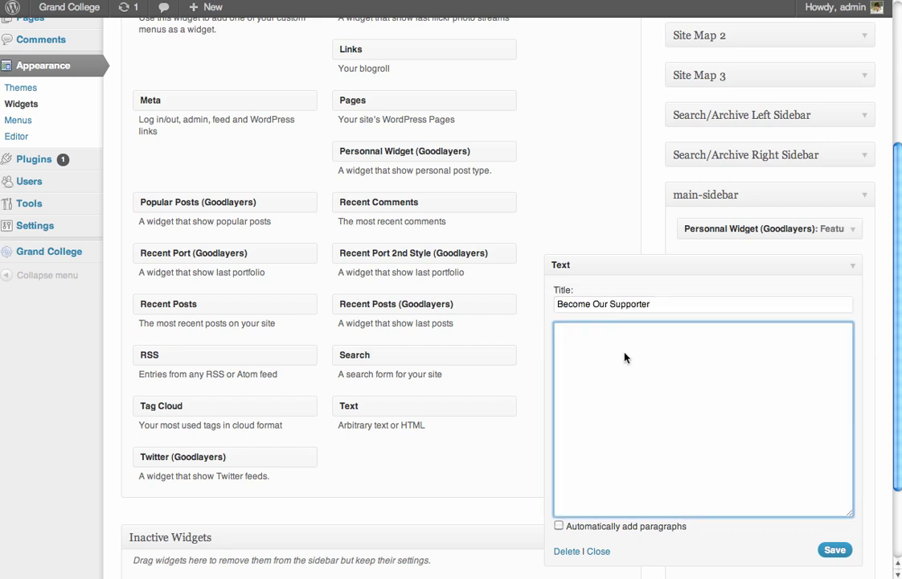
# Switch to the Grand College documentation and copy the Become Our Supporter (Sidebar) code snippet from section N2
pyautogui.press('super+Tab')
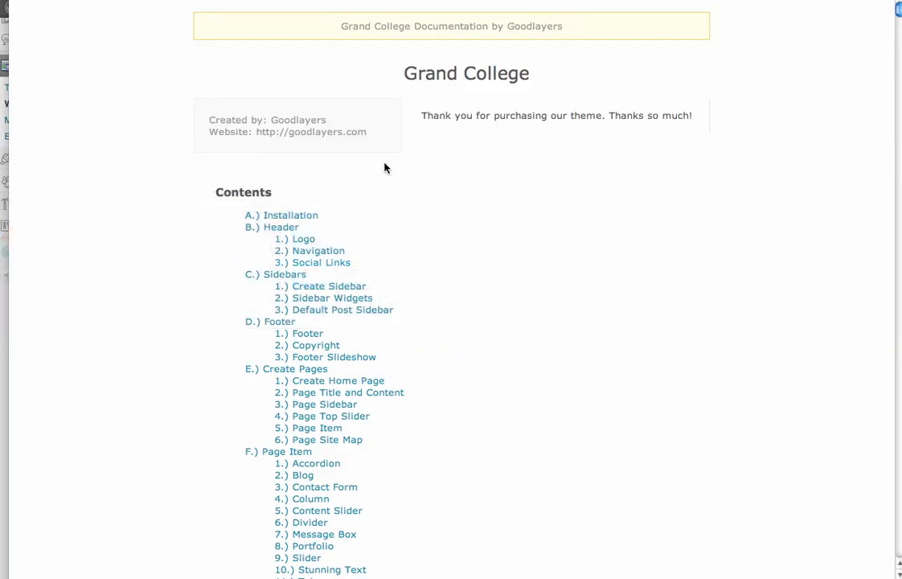
pyautogui.scroll(-15, 384, 167)
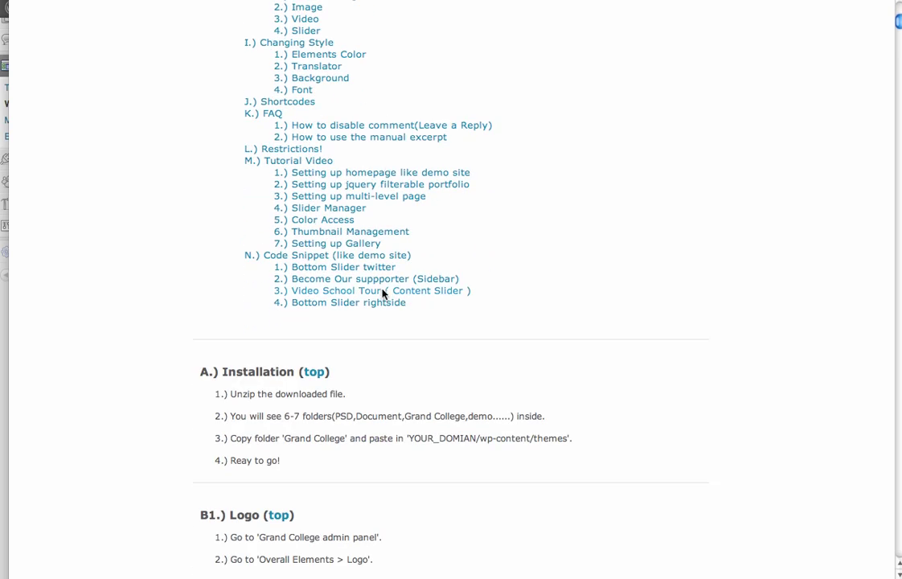
pyautogui.click(352, 278)
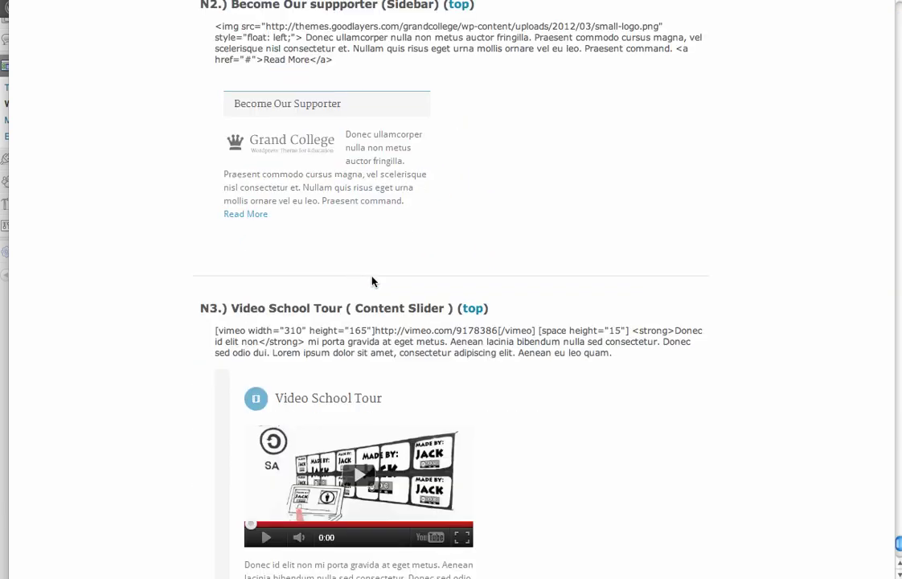
pyautogui.scroll(4, 246, 360)
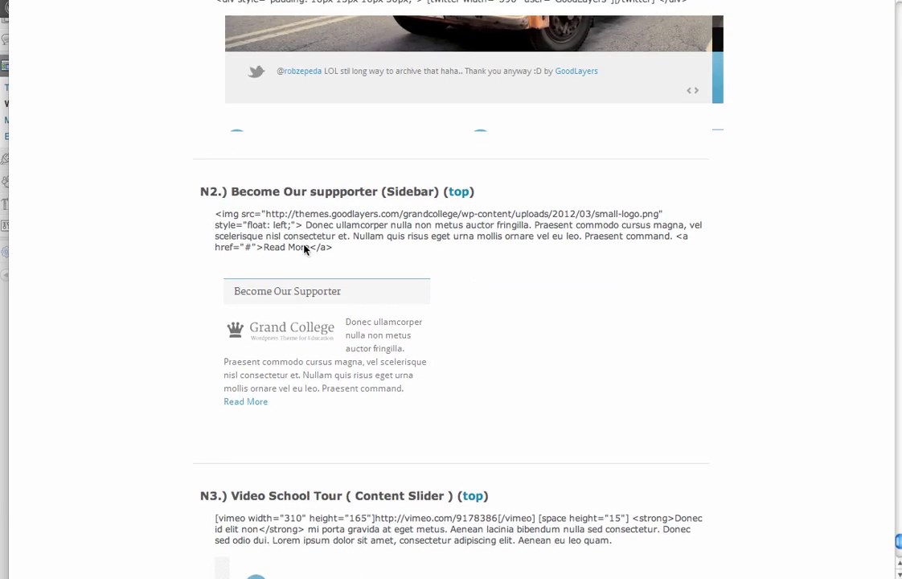
pyautogui.tripleClick(219, 221)
pyautogui.rightClick(253, 218)
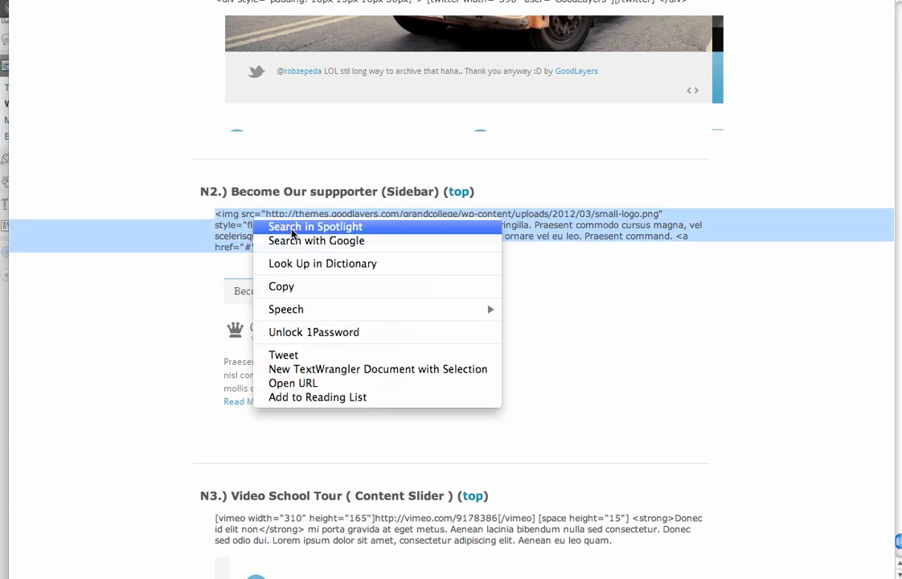
pyautogui.click(295, 290)
# Back in the WordPress widgets, paste the copied snippet into the Become Our Supporter Text widget, then save and collapse it
pyautogui.press('super+Tab')
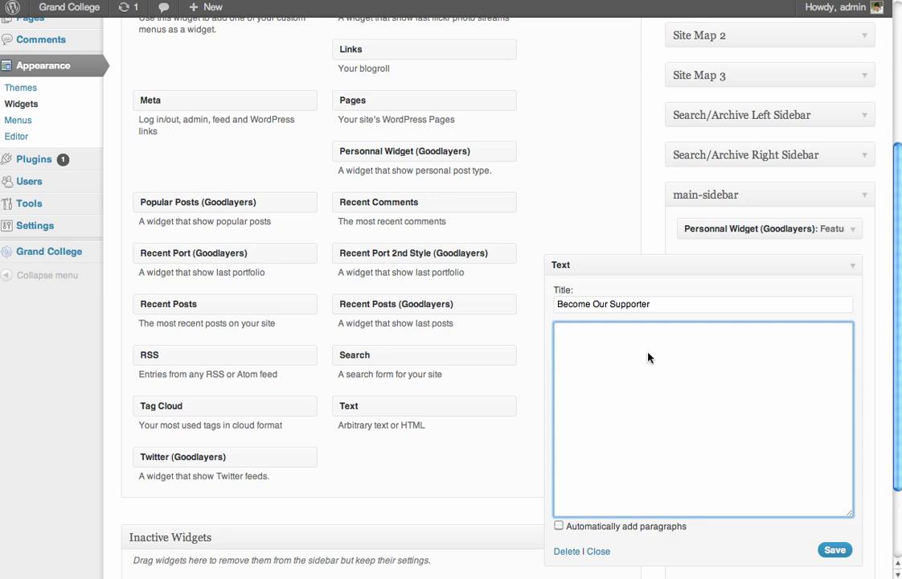
pyautogui.rightClick(650, 354)
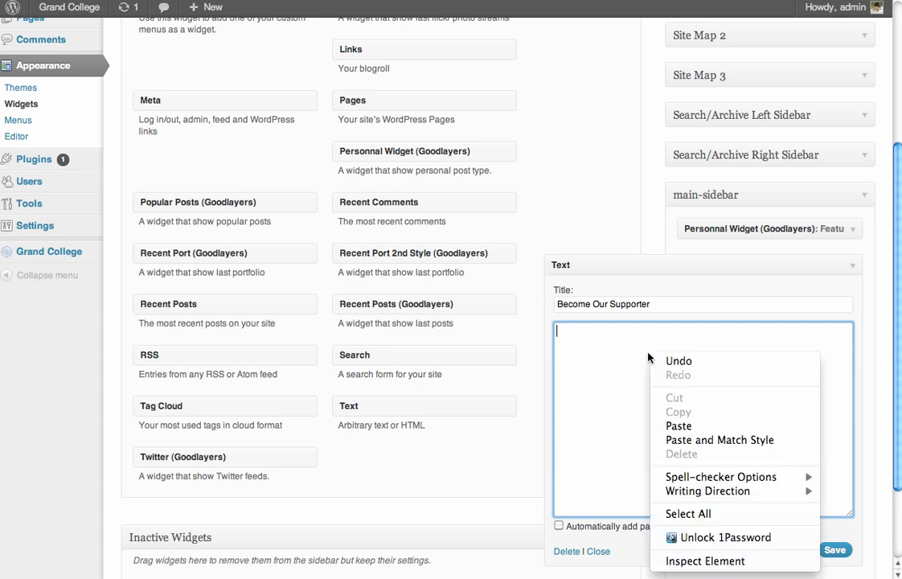
pyautogui.click(679, 425)
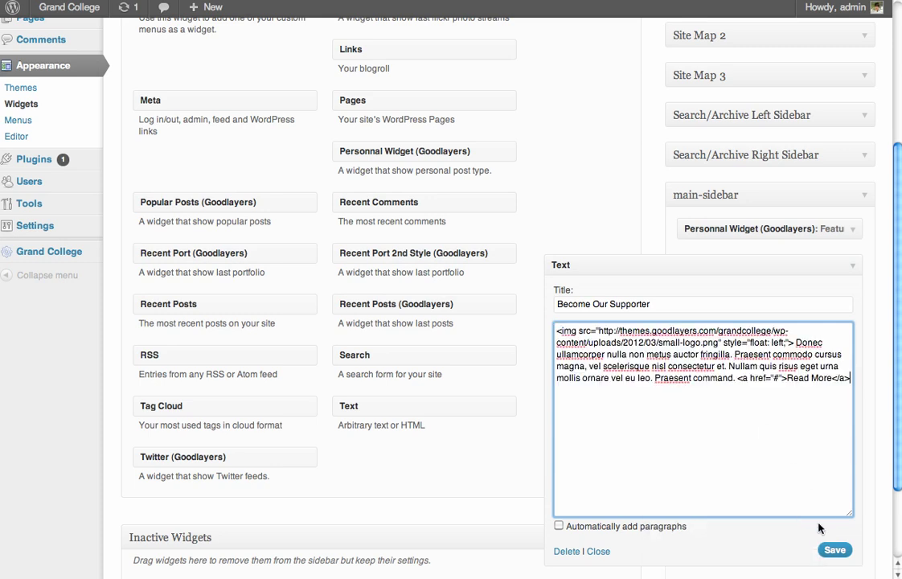
pyautogui.click(833, 550)
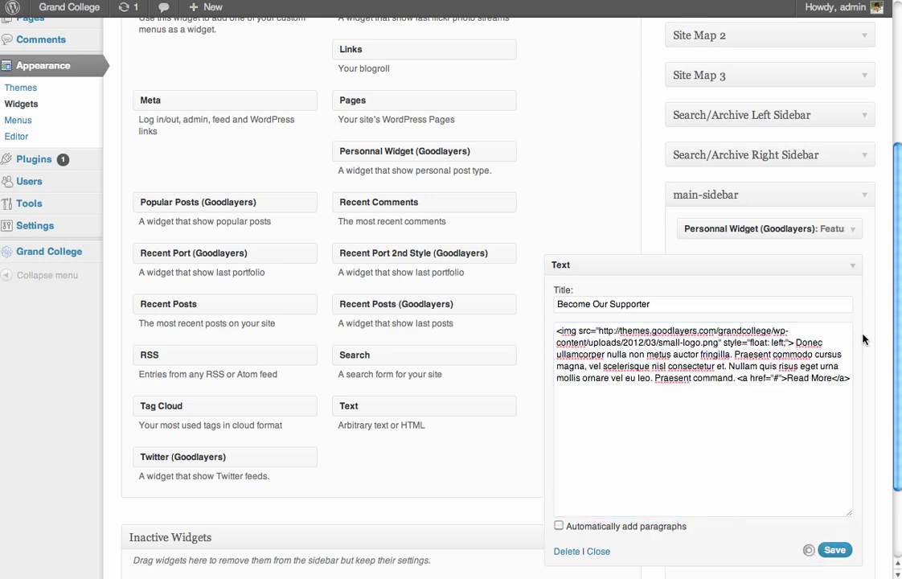
pyautogui.click(852, 266)
pyautogui.scroll(6, 432, 195)
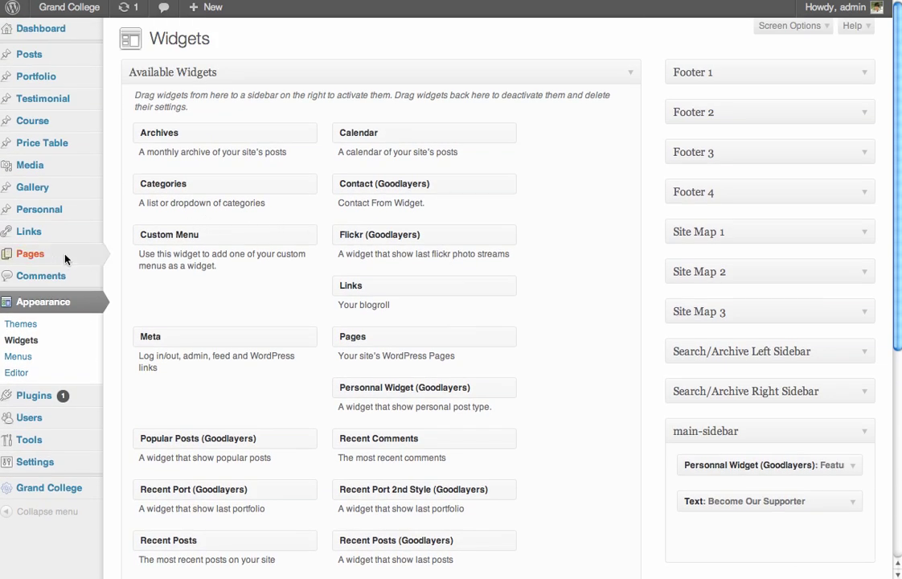
# Search the site's pages for main and open the main page for editing
pyautogui.click(42, 257)
pyautogui.click(757, 68)
pyautogui.write('main')
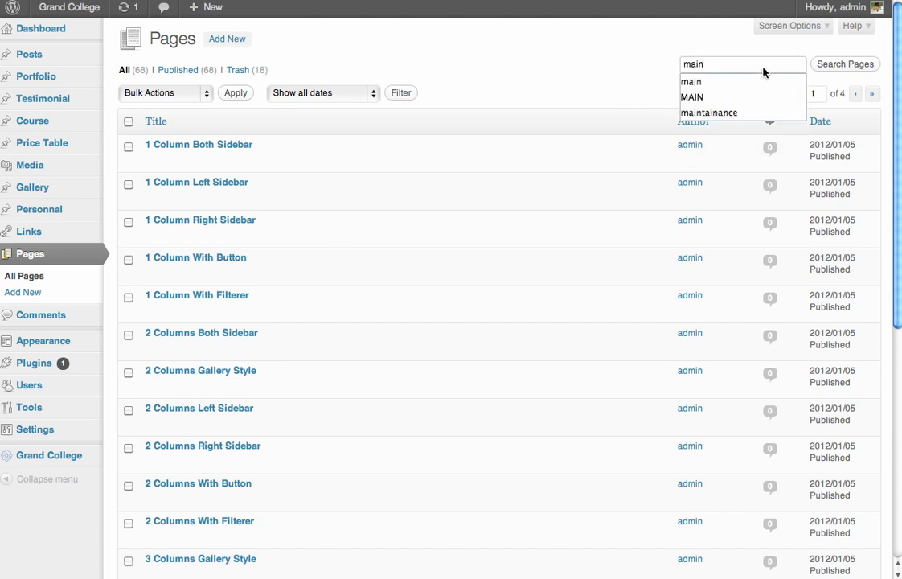
pyautogui.click(820, 63)
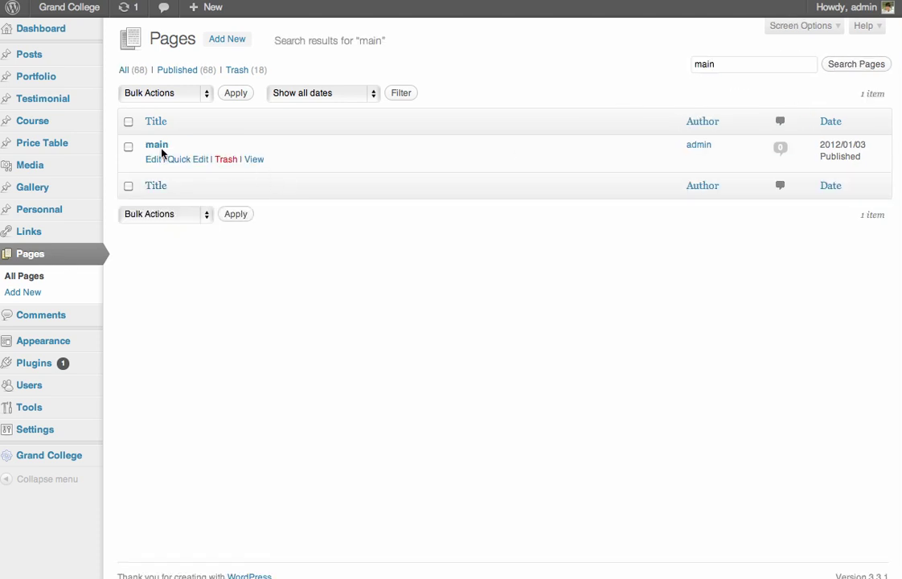
# Choose main-sidebar as the right sidebar in the main page's options and update the page
pyautogui.scroll(-10, 391, 198)
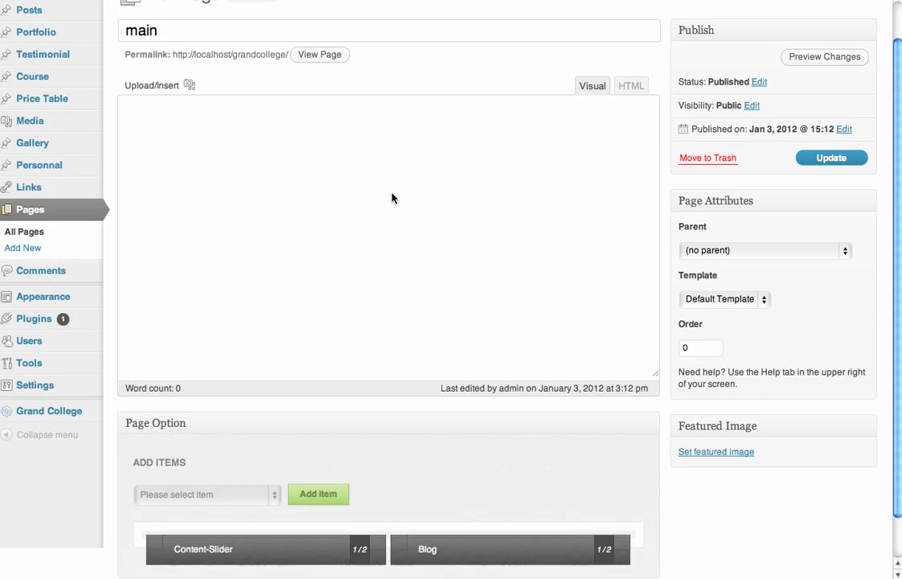
pyautogui.scroll(-3, 391, 197)
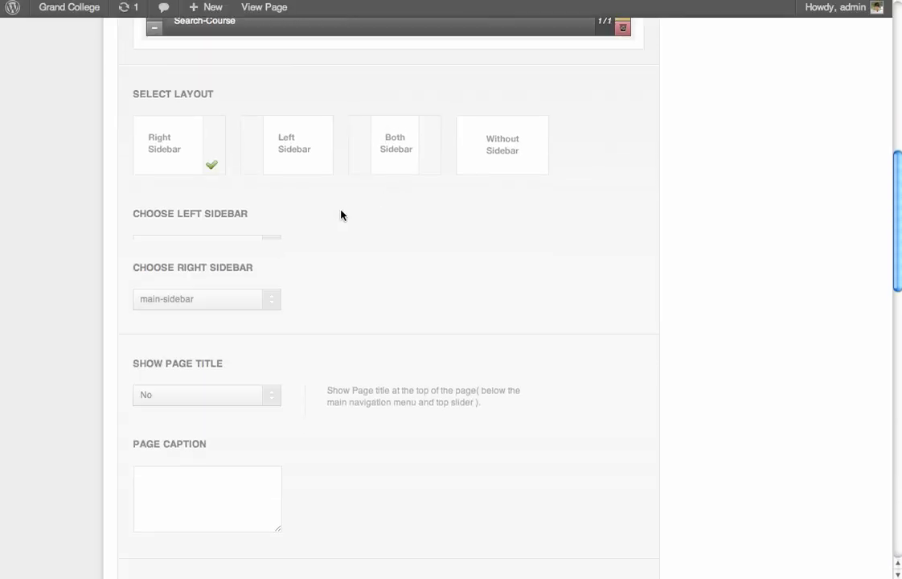
pyautogui.click(187, 257)
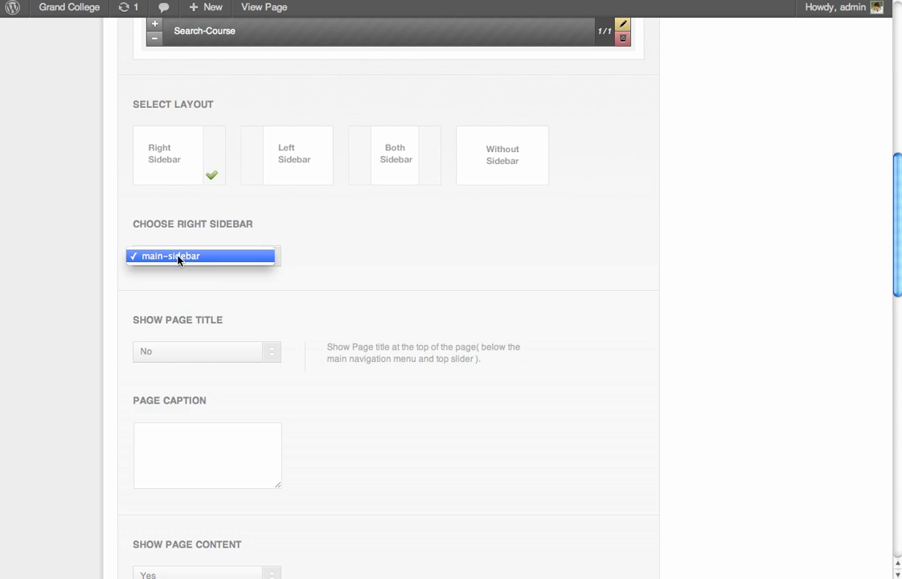
pyautogui.click(212, 259)
pyautogui.scroll(6, 820, 156)
pyautogui.scroll(5, 820, 156)
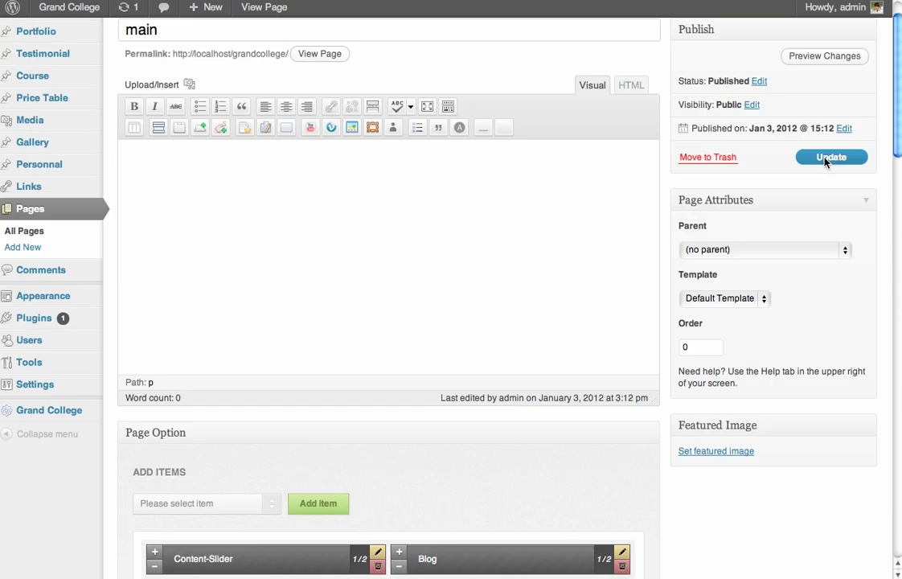
pyautogui.click(827, 203)
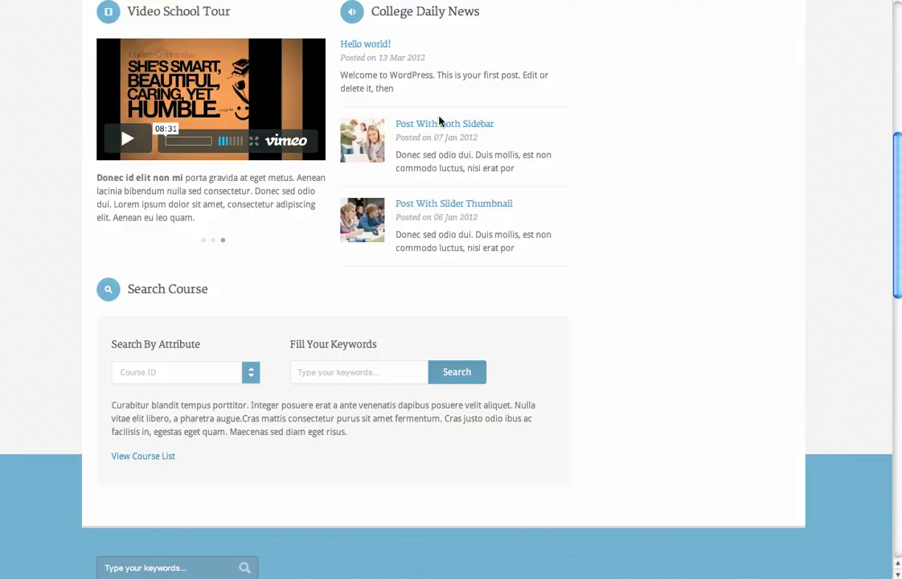
# Reload the site's homepage and check the Featured Professor and Become Our Supporter widgets in its right sidebar
pyautogui.scroll(3, 443, 129)
pyautogui.rightClick(555, 151)
pyautogui.click(643, 186)
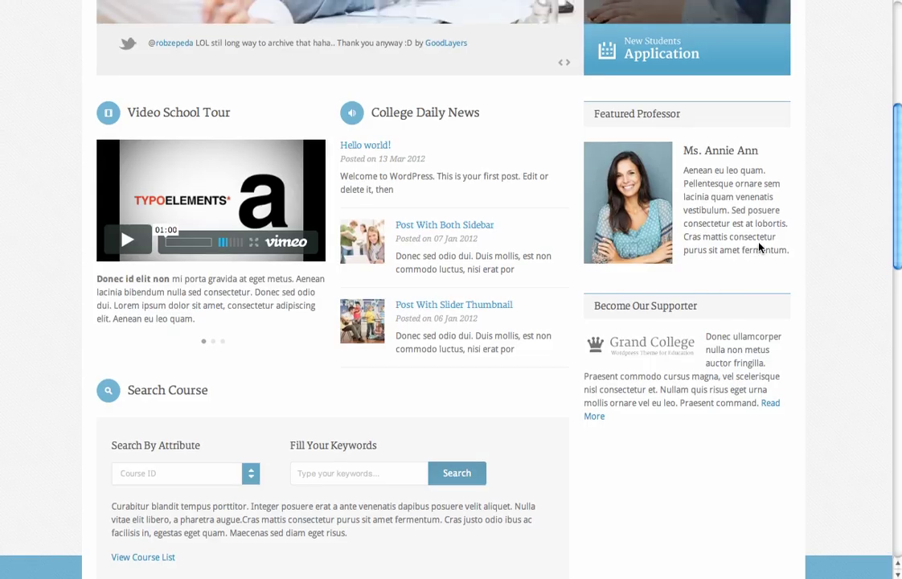
pyautogui.scroll(-3, 757, 247)
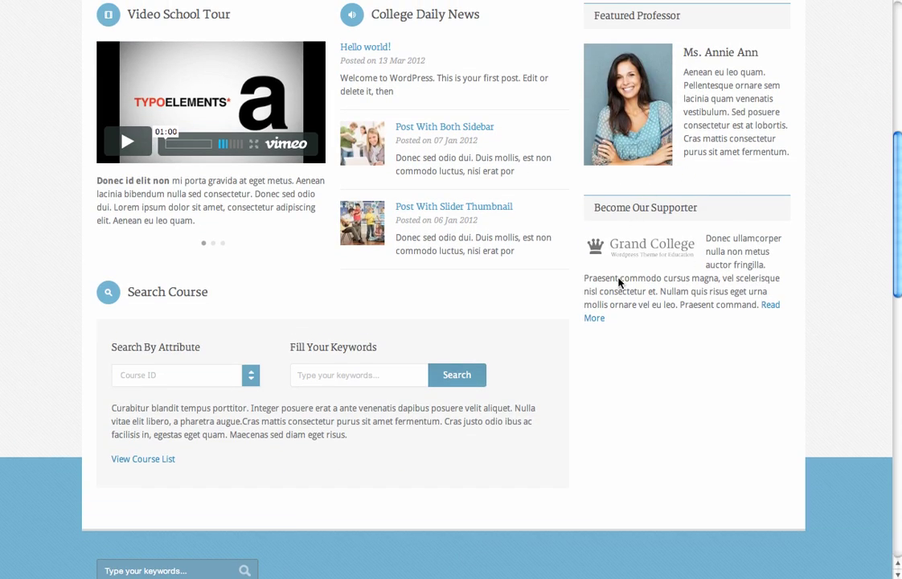
pyautogui.scroll(-8, 764, 411)
pyautogui.scroll(20, 764, 410)
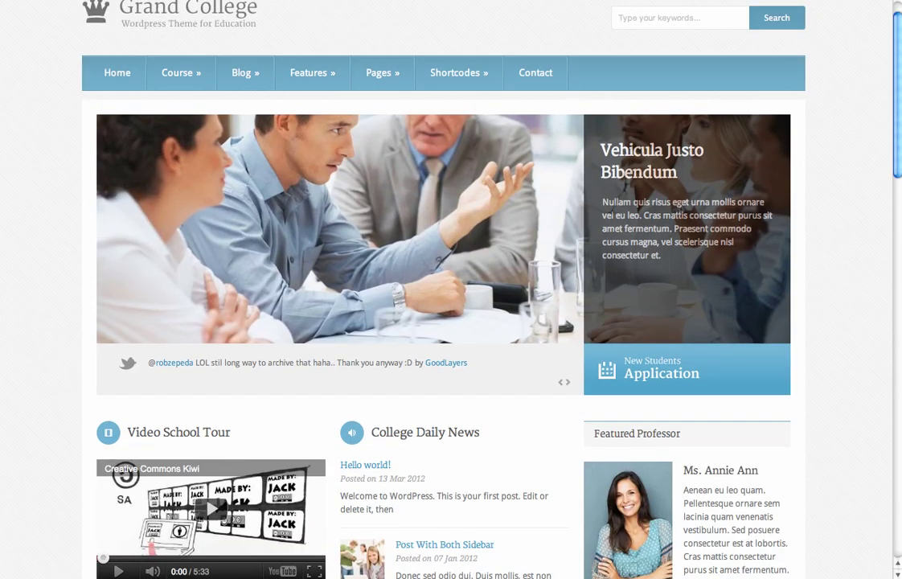
pyautogui.scroll(-20, 362, 133)
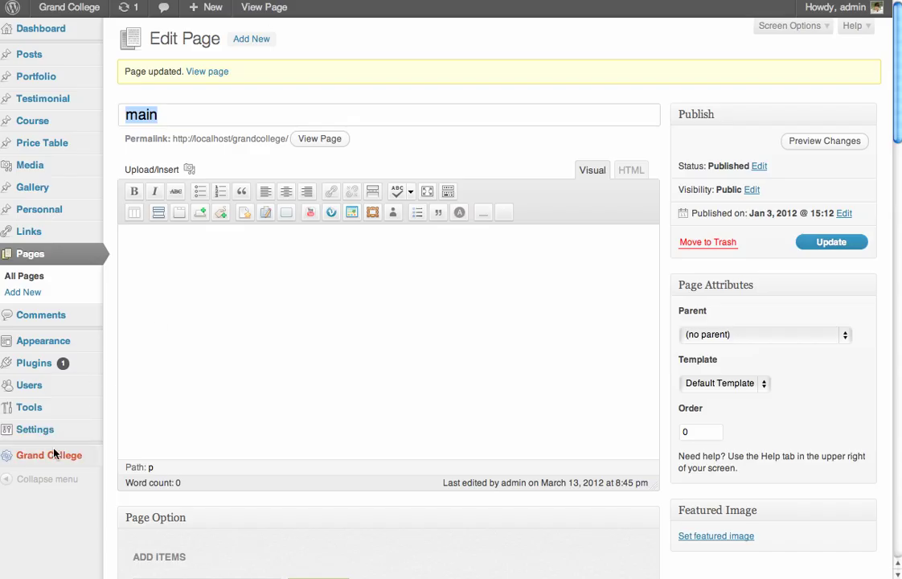
# Open the Footer Slide Show settings under Overall Elements in the Grand College theme options
pyautogui.click(54, 454)
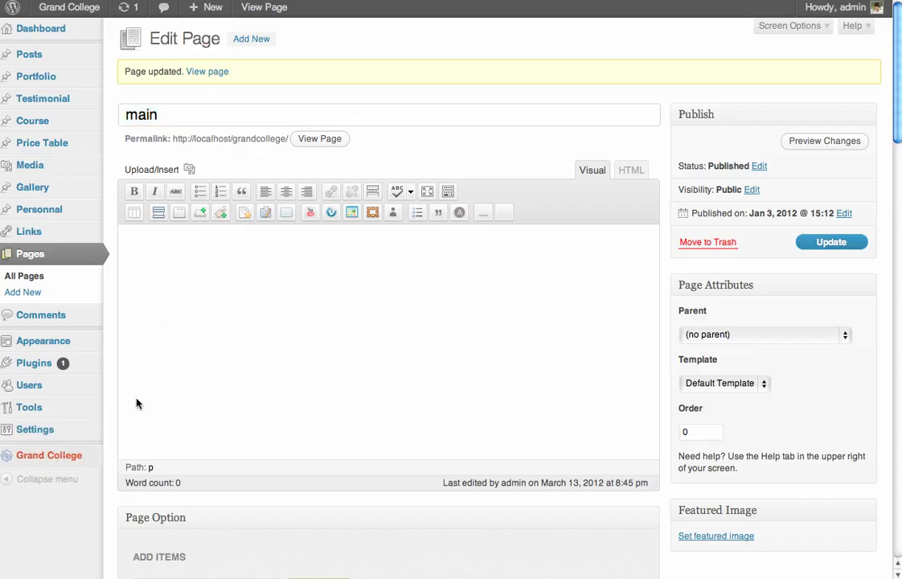
pyautogui.scroll(-1, 250, 321)
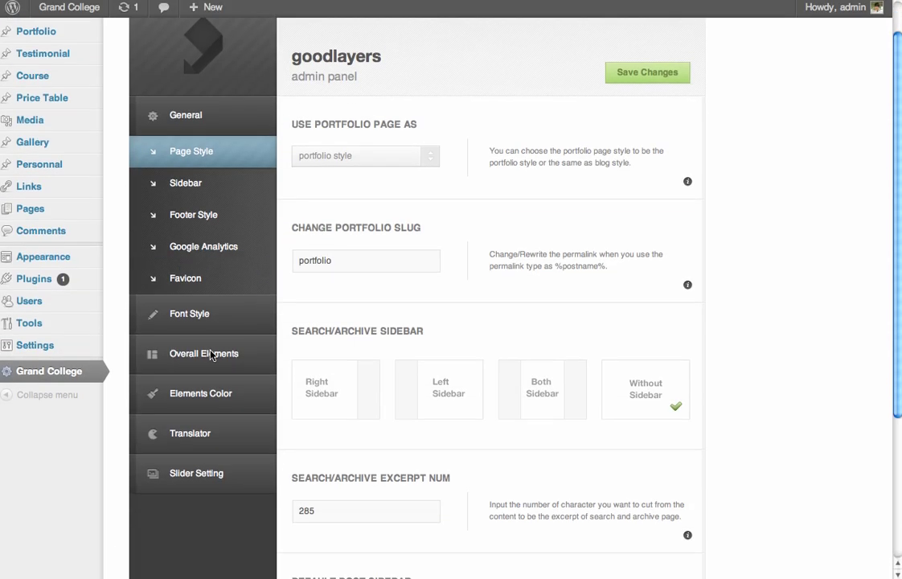
pyautogui.click(237, 349)
pyautogui.scroll(-3, 233, 338)
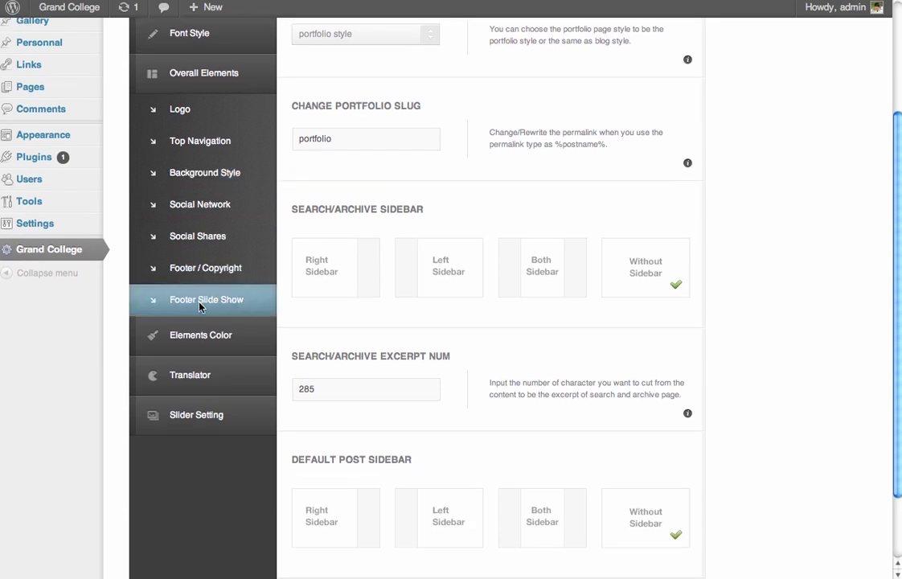
pyautogui.click(207, 301)
pyautogui.scroll(2, 483, 346)
pyautogui.scroll(-1, 474, 334)
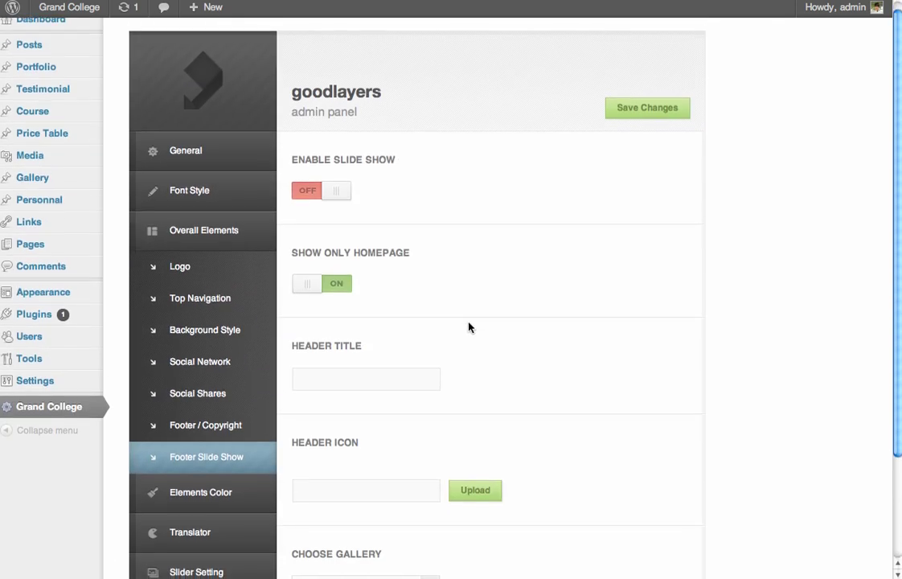
# Turn on Enable Slide Show for the footer and toggle the Show Only Homepage switch
pyautogui.click(323, 193)
pyautogui.scroll(-2, 439, 225)
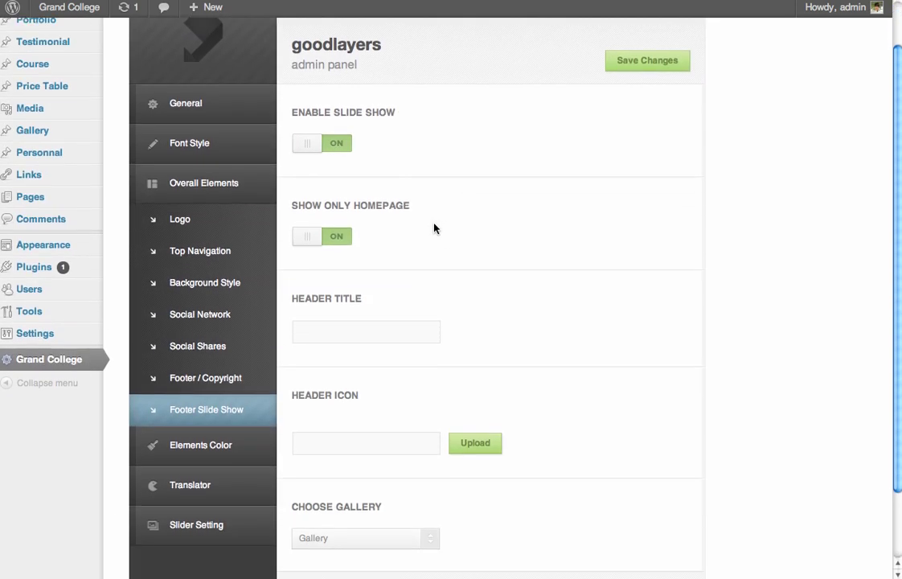
pyautogui.click(325, 237)
# Choose the brand-logo gallery for the footer slide show and save the changes
pyautogui.scroll(-2, 312, 476)
pyautogui.click(326, 452)
pyautogui.click(304, 467)
pyautogui.click(653, 513)
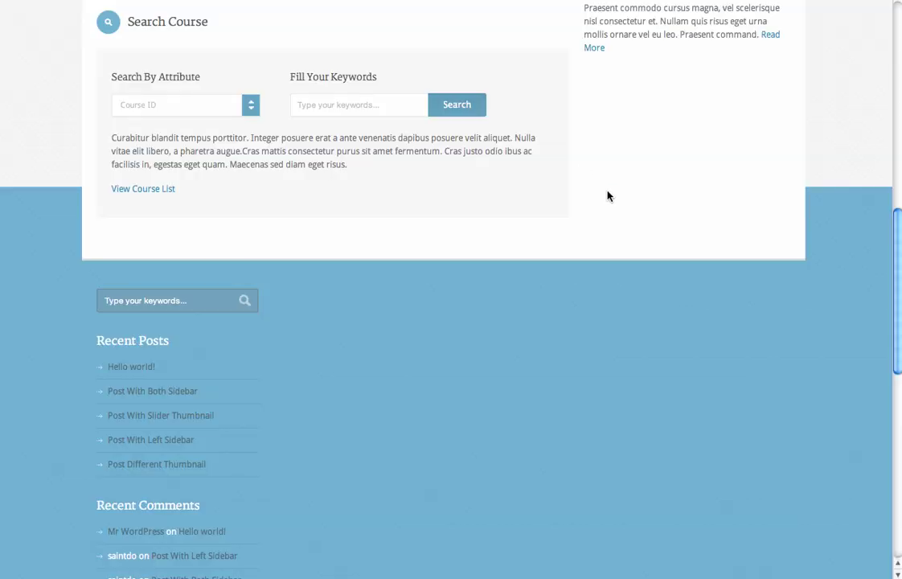
# Reload the site's homepage and check the logo slide show above the footer
pyautogui.rightClick(608, 195)
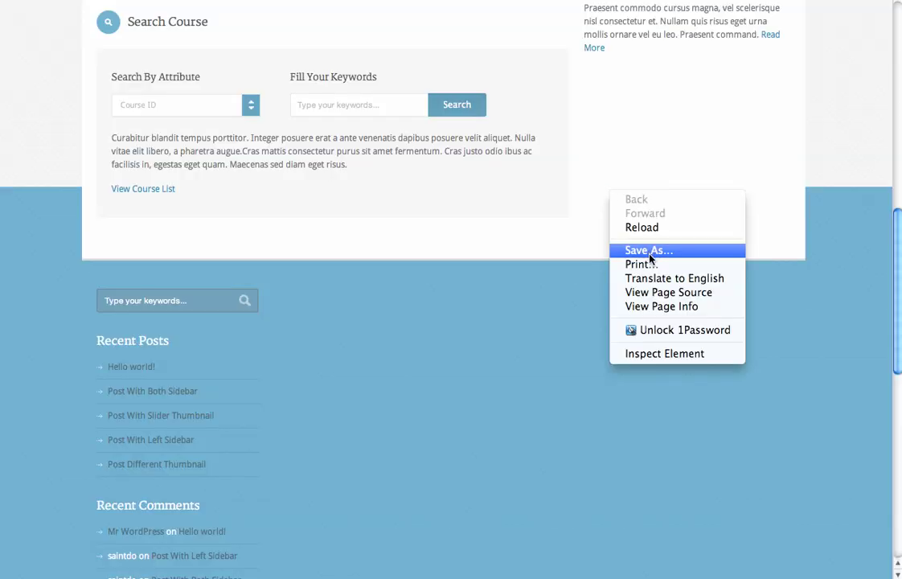
pyautogui.click(651, 229)
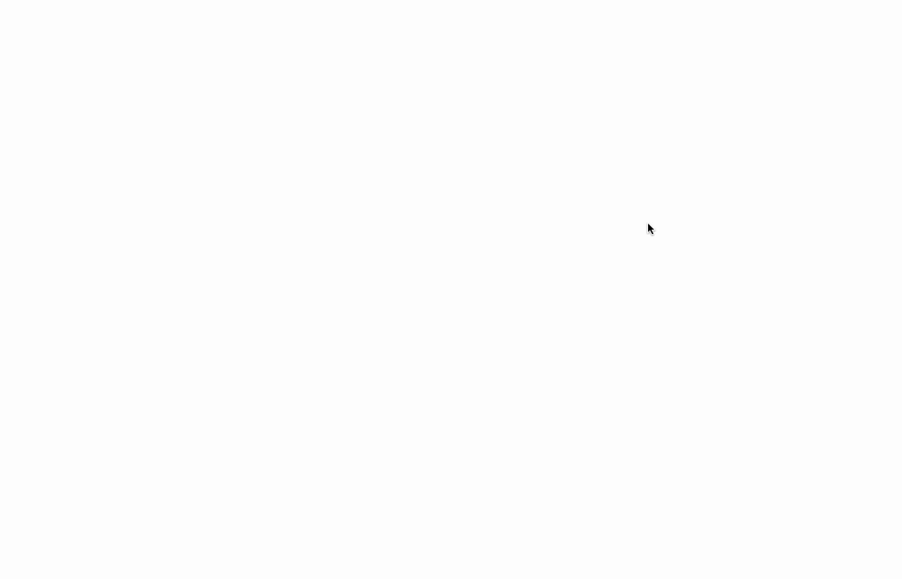
pyautogui.scroll(-5, 648, 228)
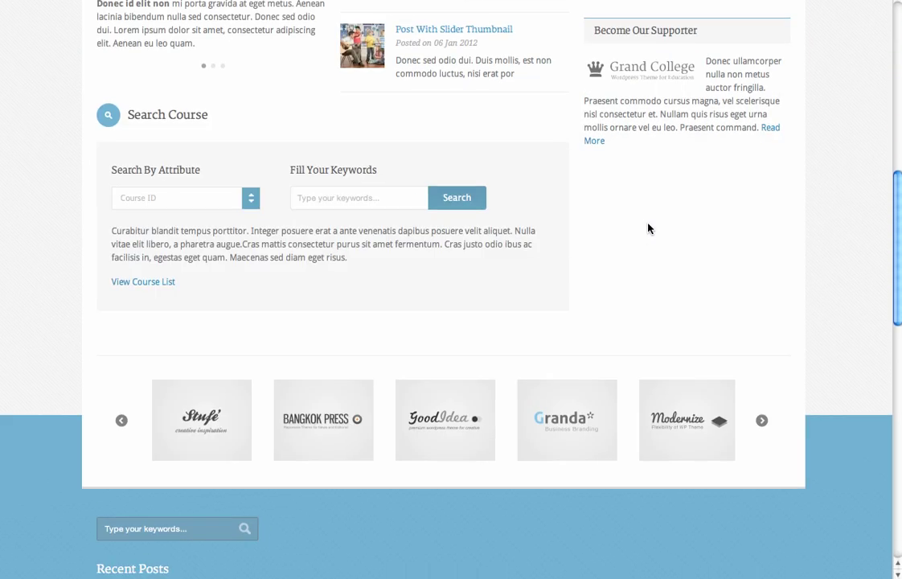